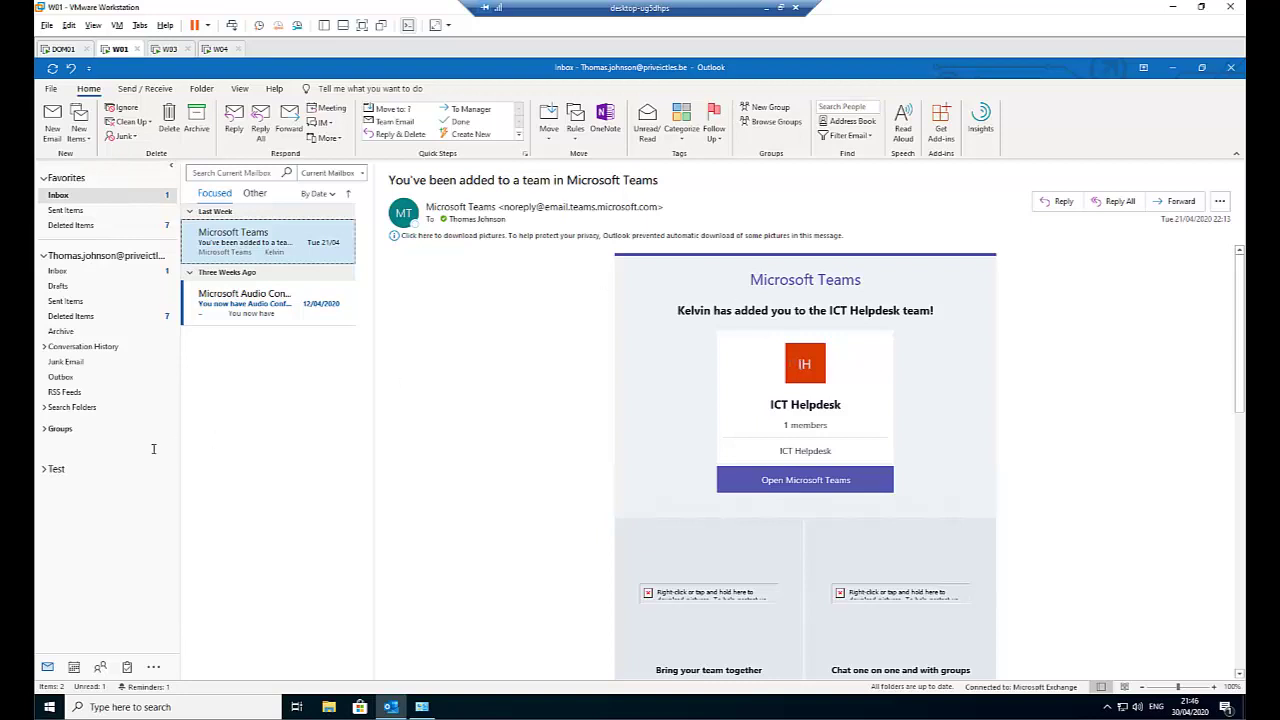
Draft a new email whose body reads 'Kind regards,' with the sender's name on the line below.
left_click(57, 129)
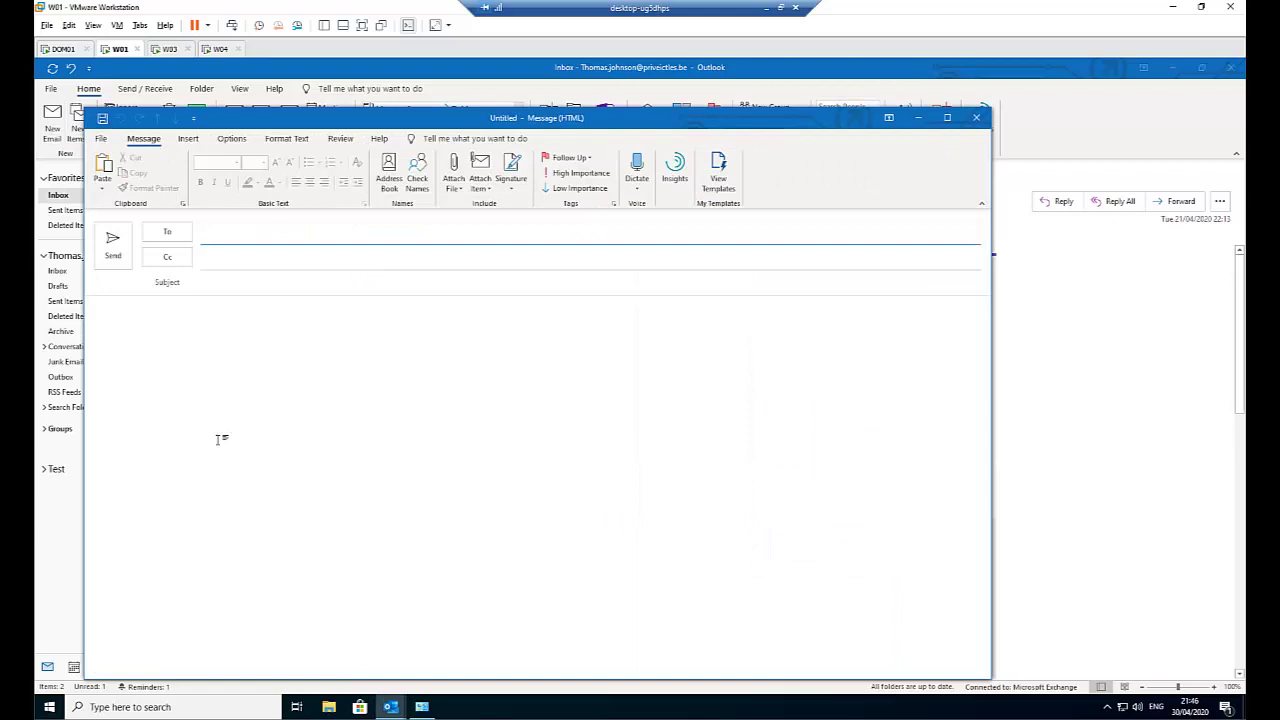
left_click(130, 312)
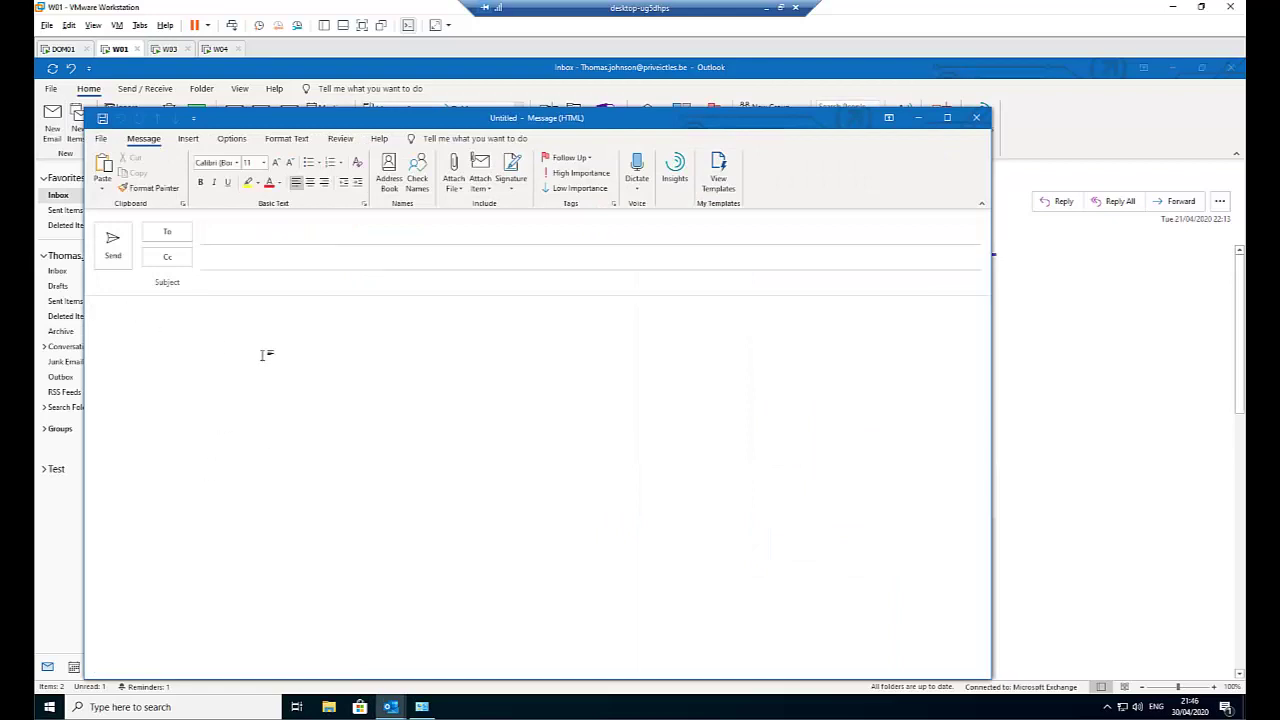
type("Kind regards,")
key("Return")
type("Kelvin Johnson")
key("Up")
Discard the draft without saving and open the Mail page of Outlook Options.
left_click(976, 118)
left_click(643, 417)
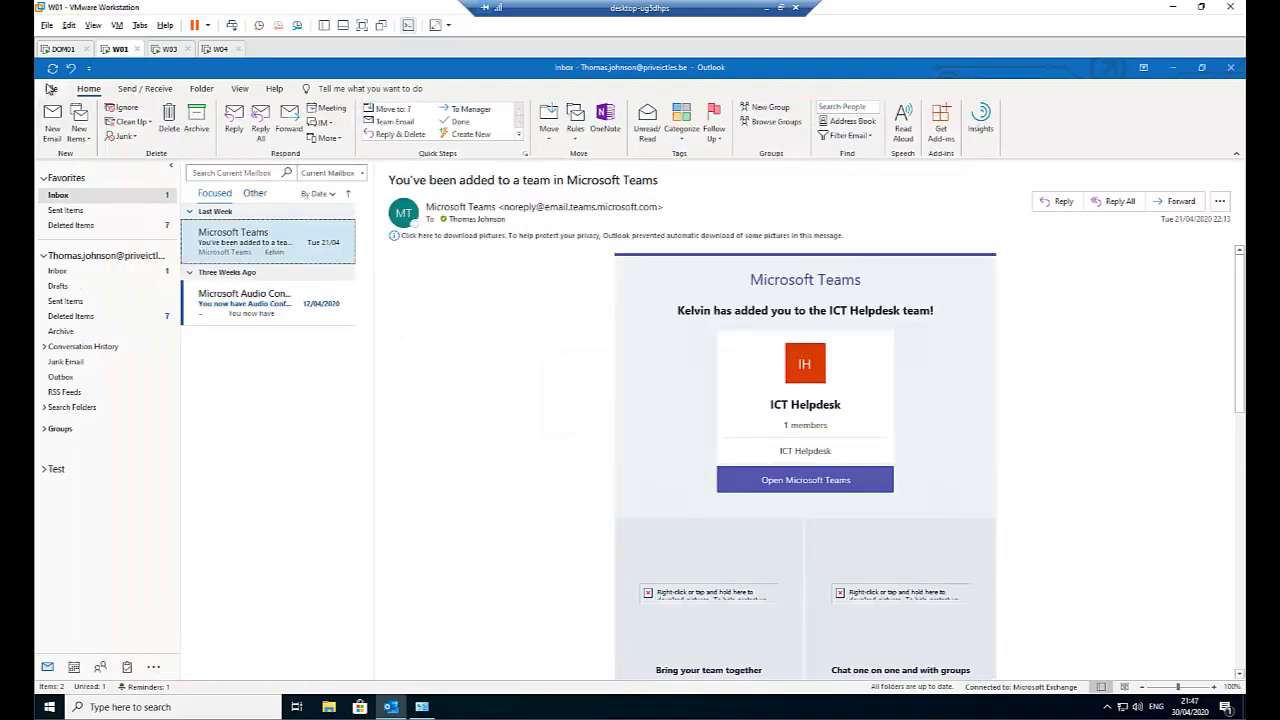
left_click(51, 89)
key("Escape")
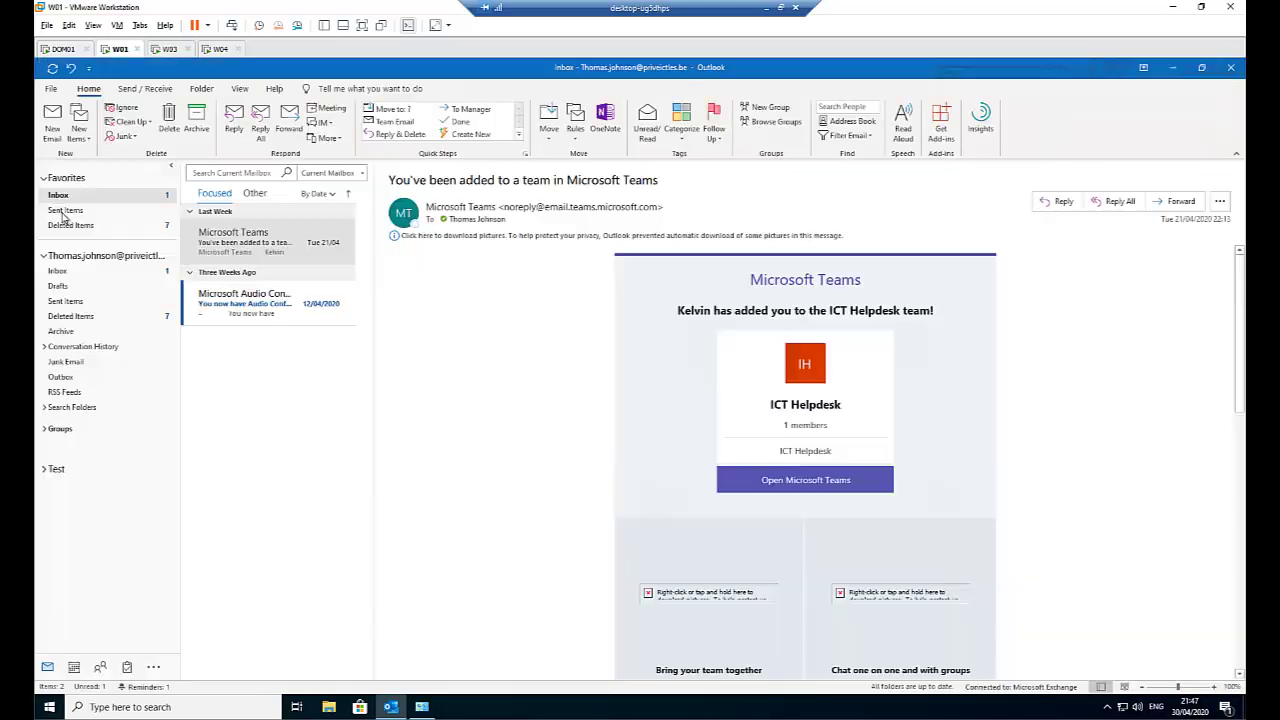
left_click(51, 90)
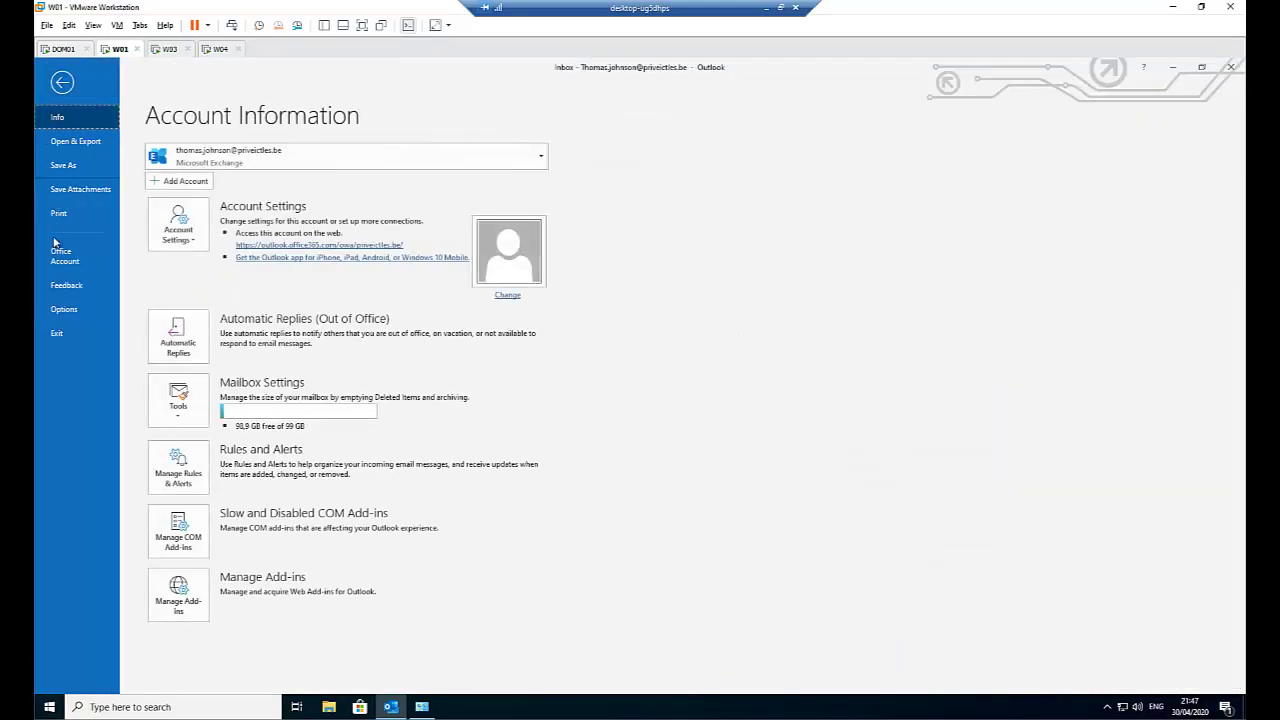
left_click(64, 310)
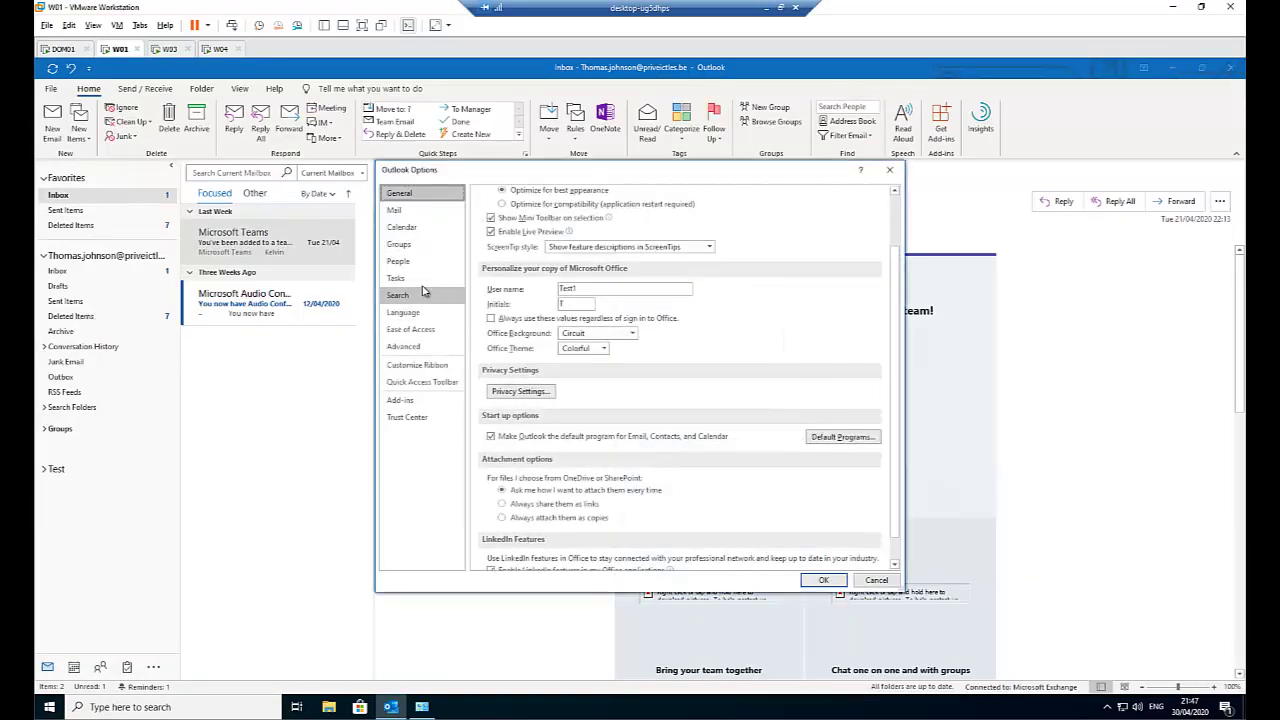
left_click(405, 213)
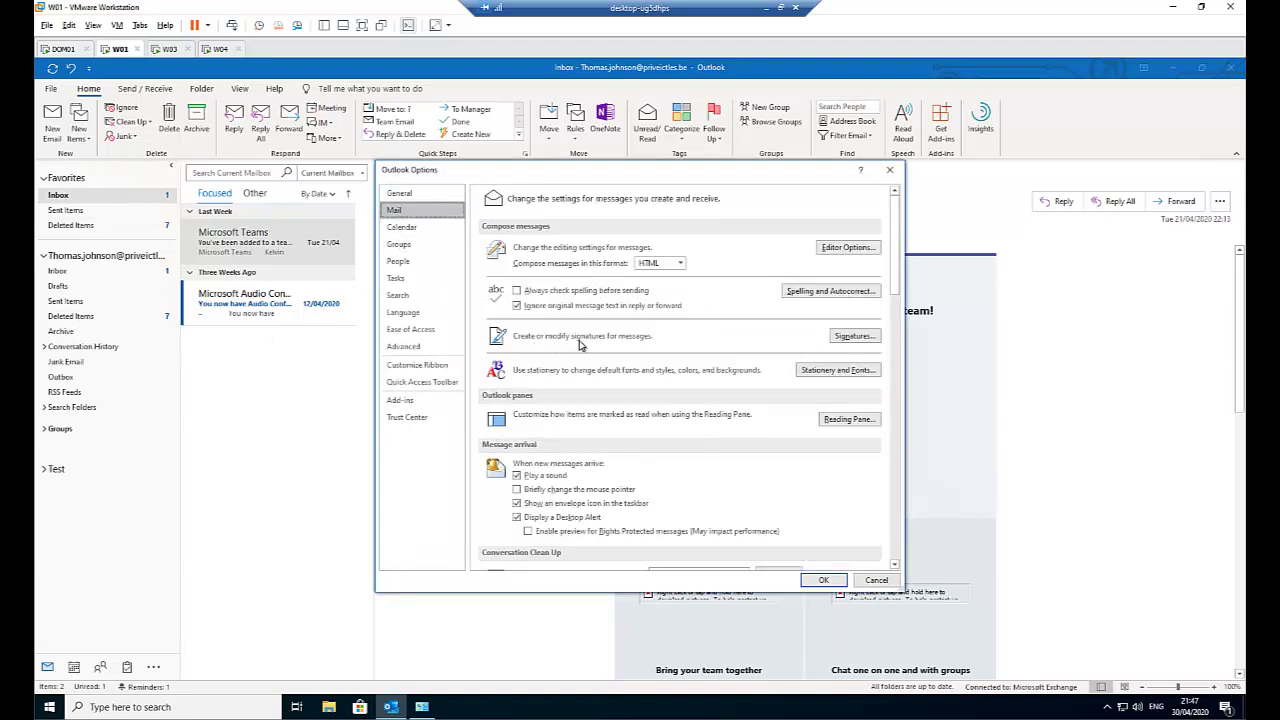
Create a signature named 'New Emails' containing a 'Kind regards,' sign-off and the sender's name.
left_click(852, 337)
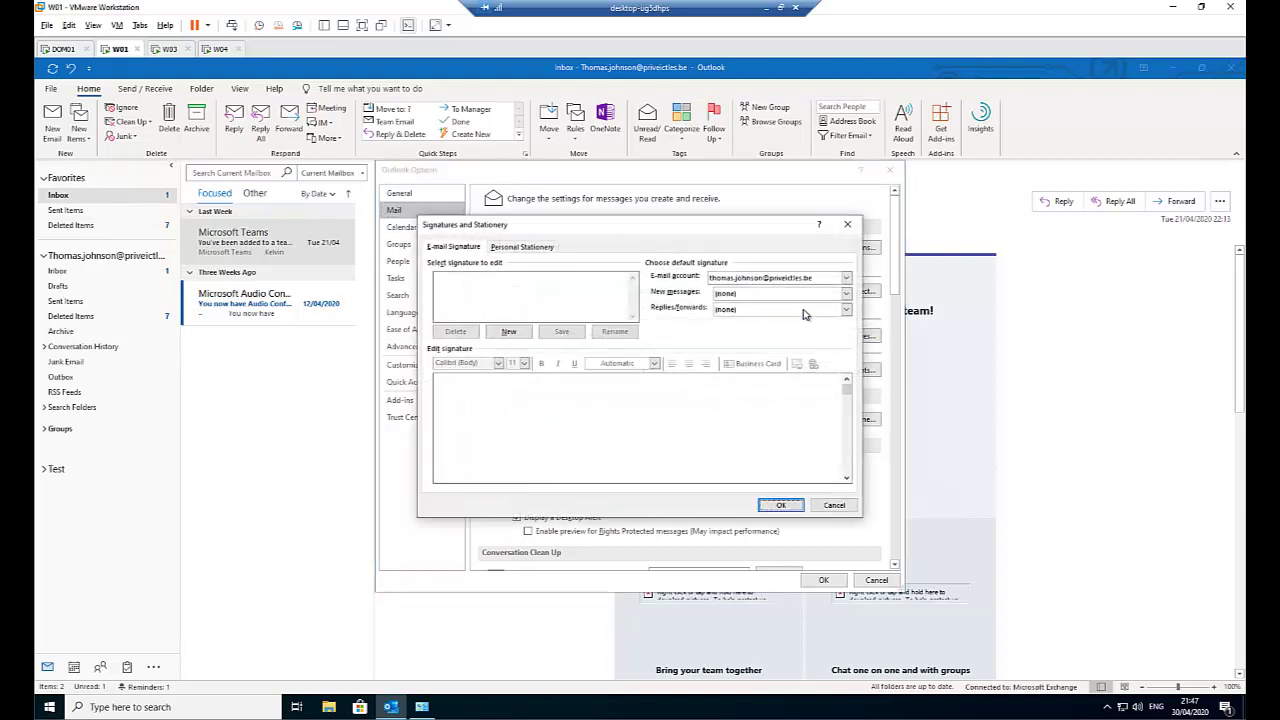
left_click(510, 332)
left_click(510, 332)
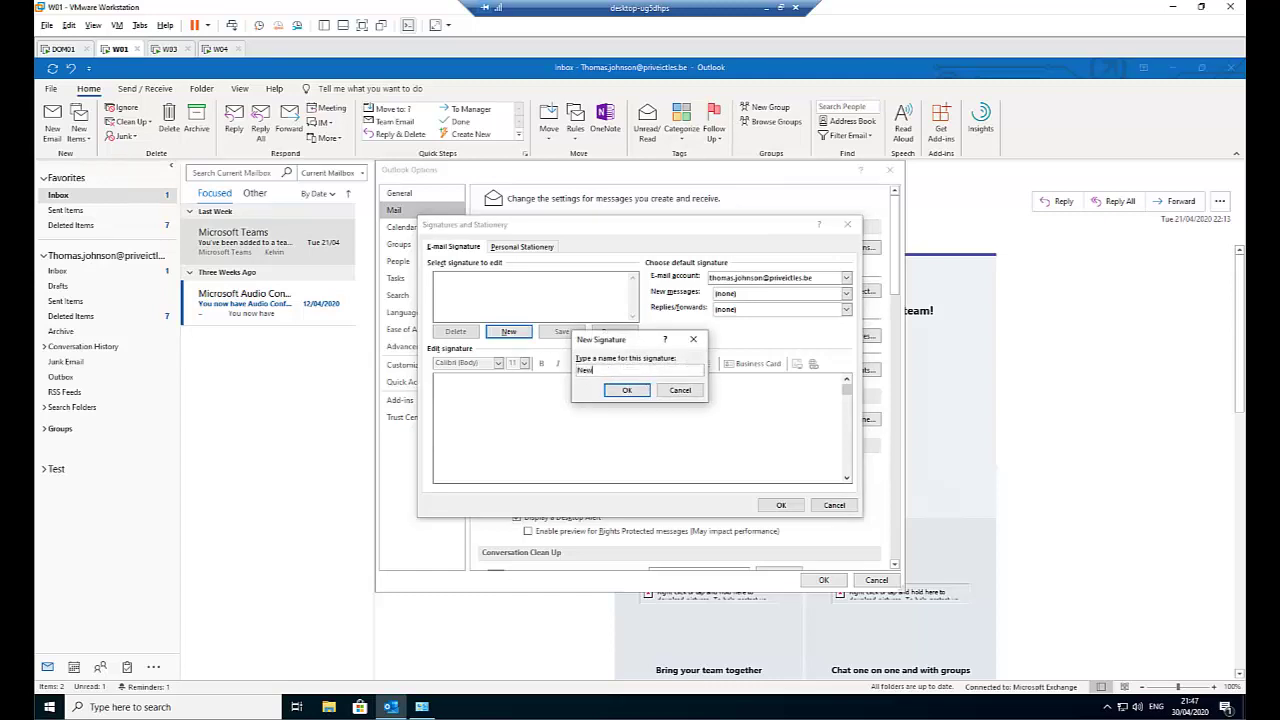
left_click(626, 389)
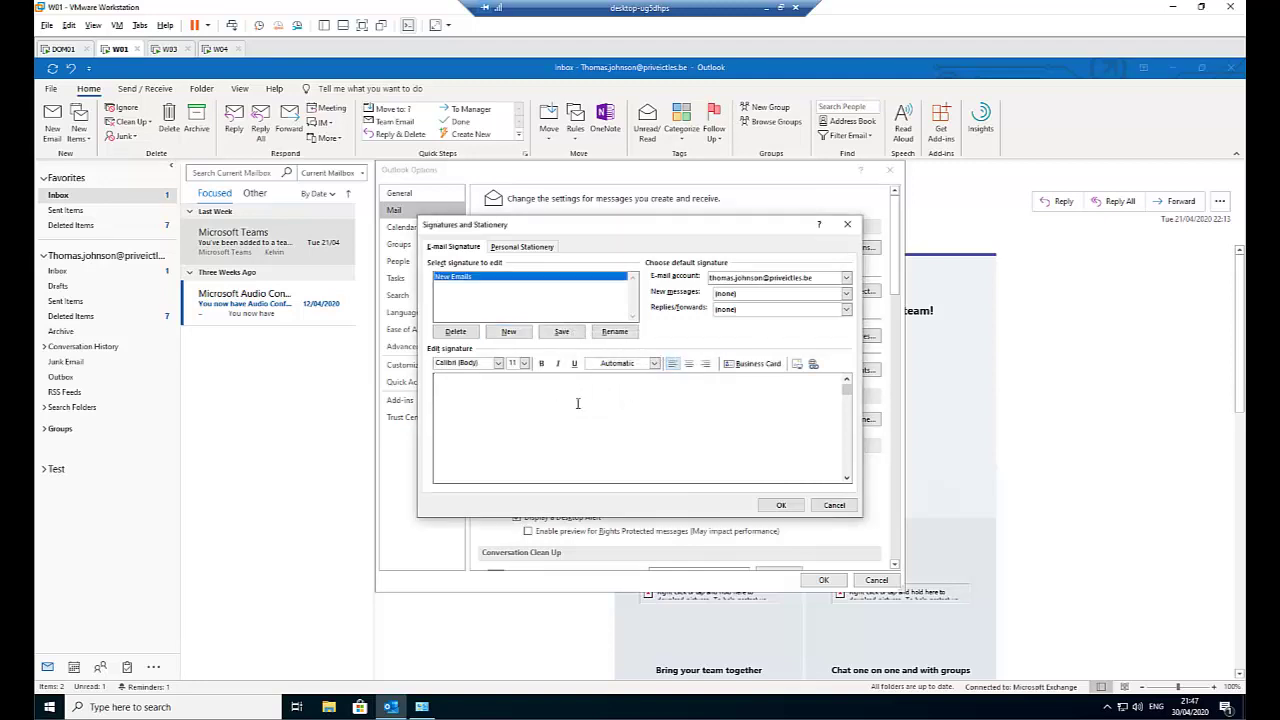
type("Kihnd")
type("nd")
type(" regards,")
type("Kelvi")
type("n Johnson")
Set New Emails as the default signature for new messages and replies/forwards, and save.
left_click(757, 294)
left_click(745, 316)
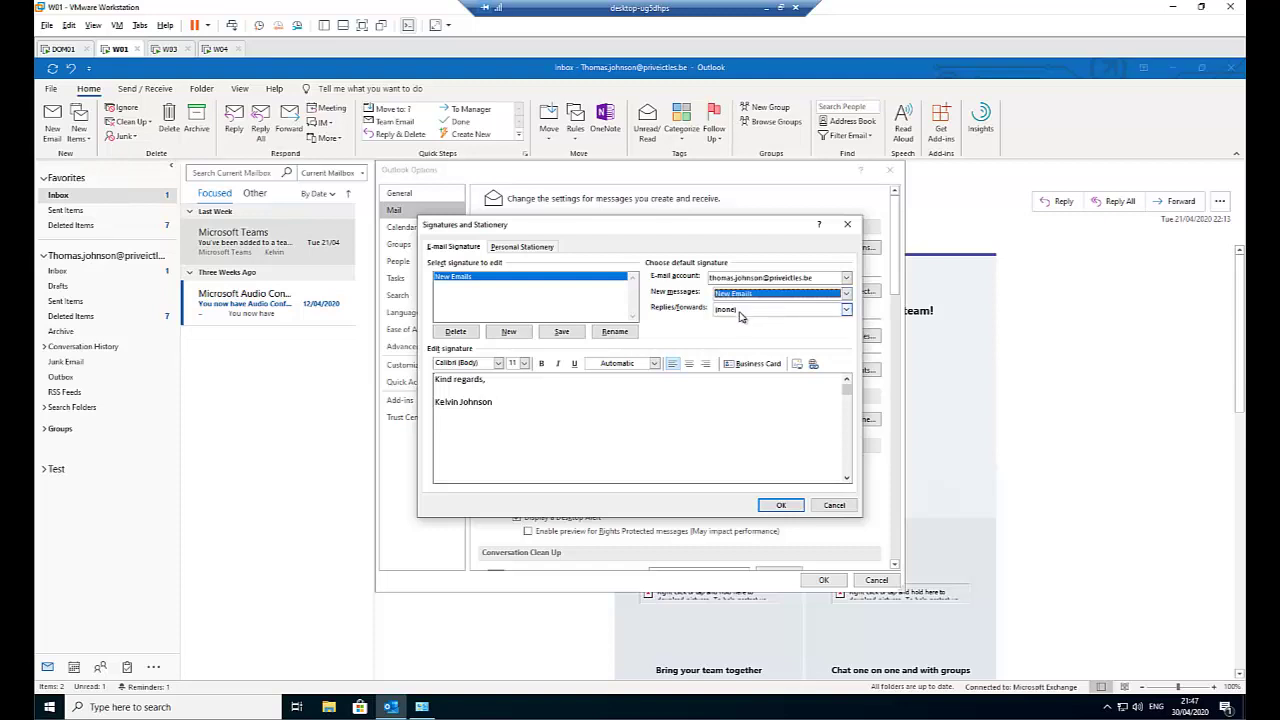
left_click(740, 311)
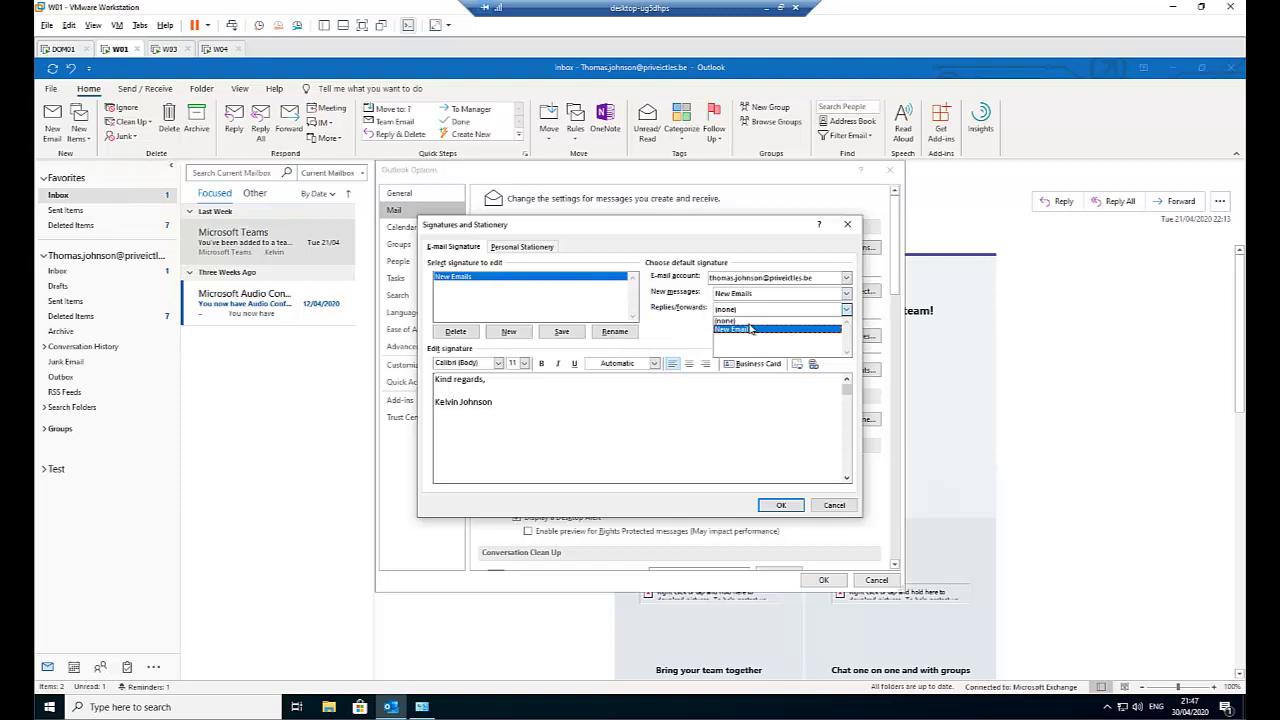
left_click(744, 330)
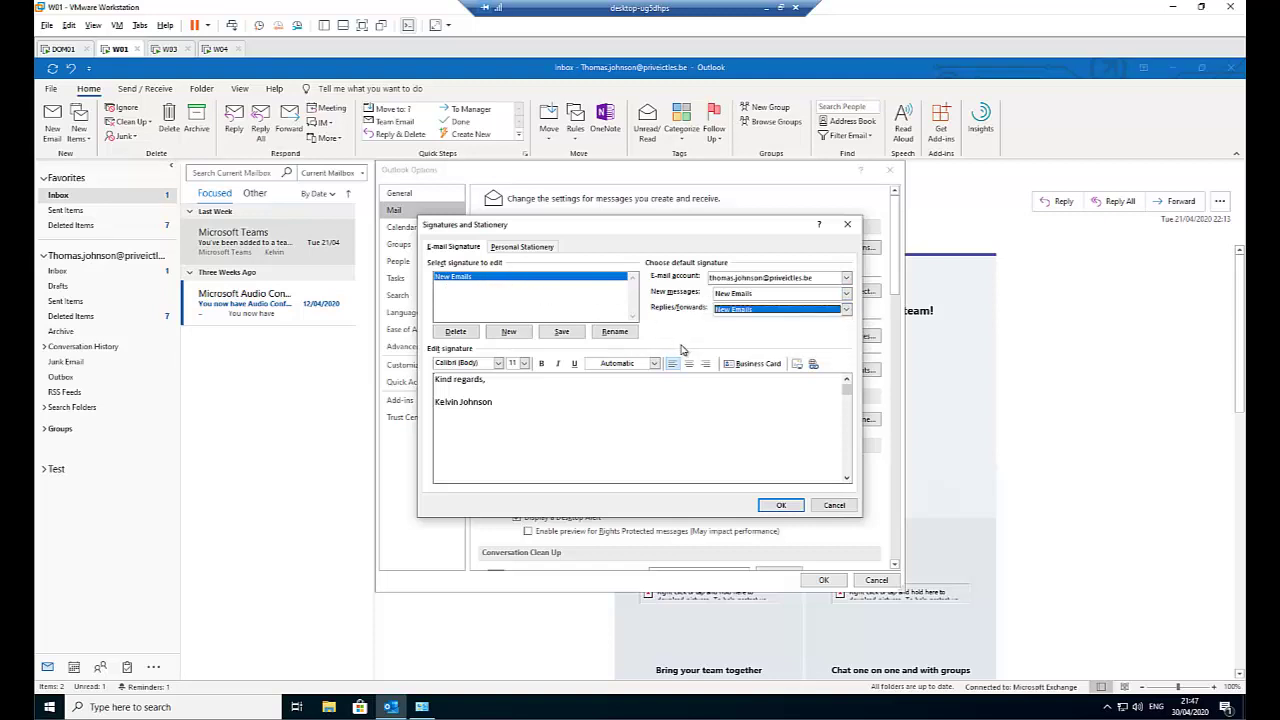
left_click(780, 505)
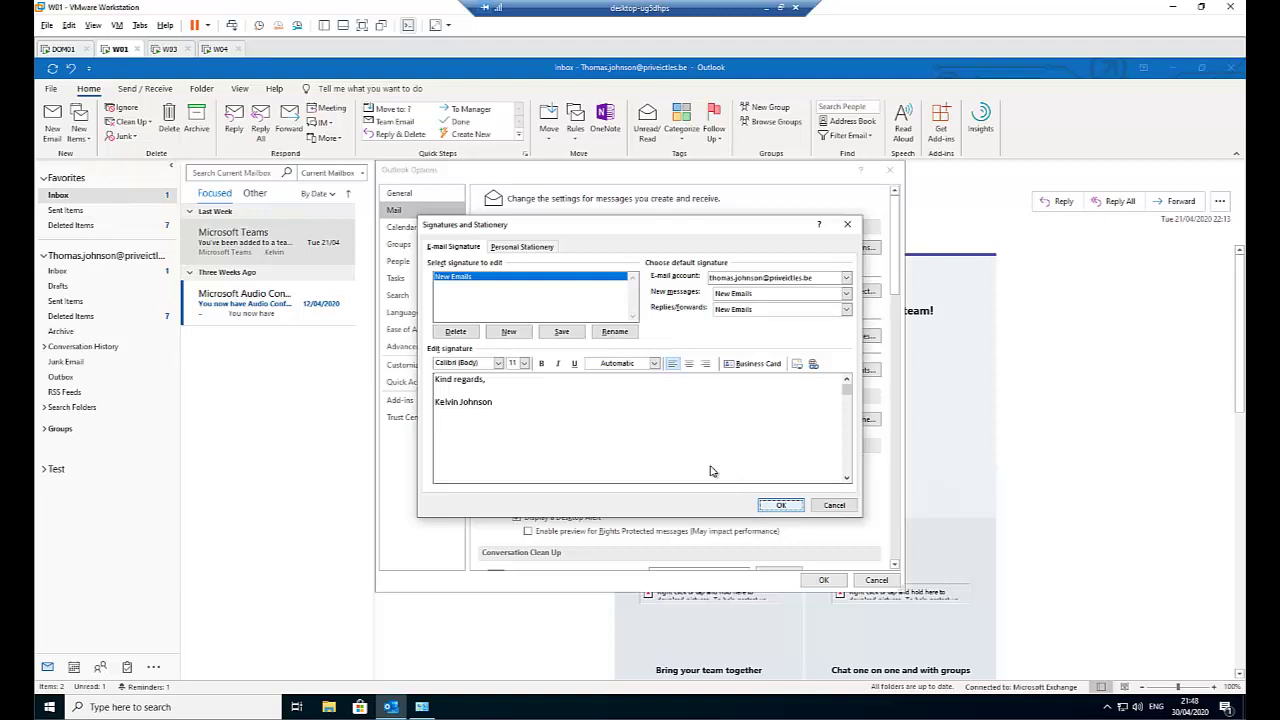
Apply the options, confirm a test email automatically gets the New Emails signature, then close it.
left_click(819, 580)
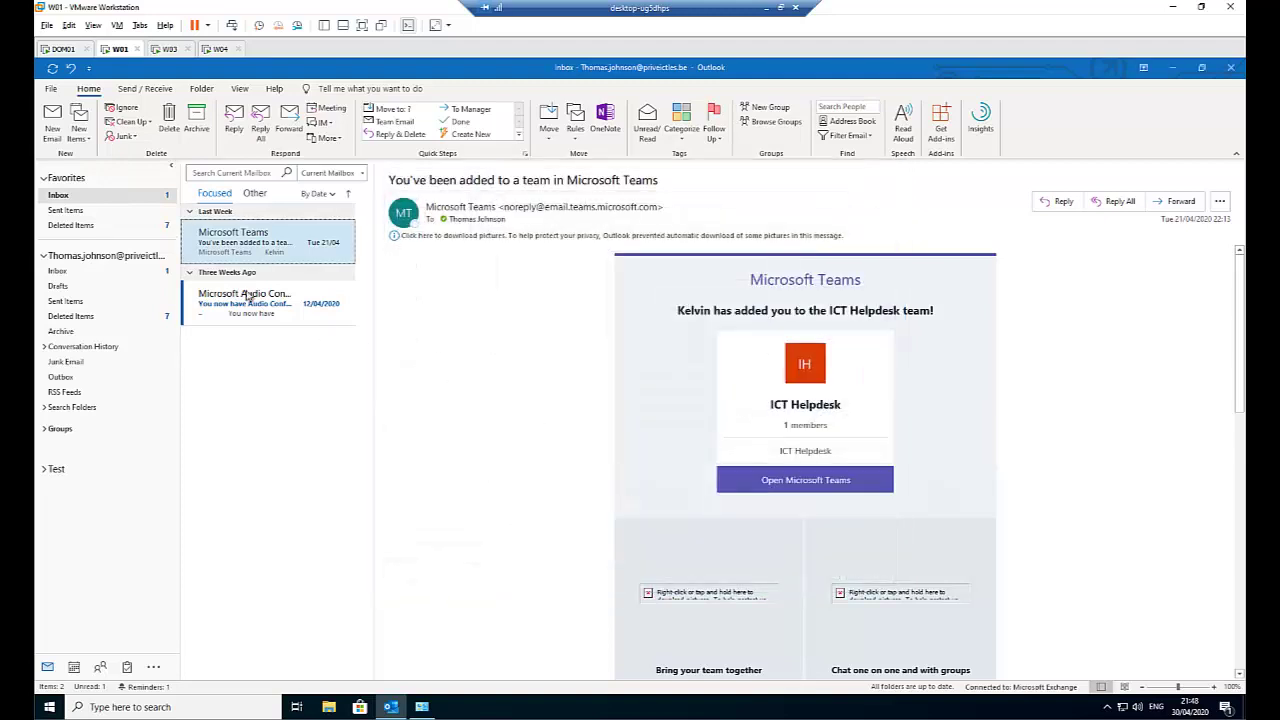
left_click(60, 132)
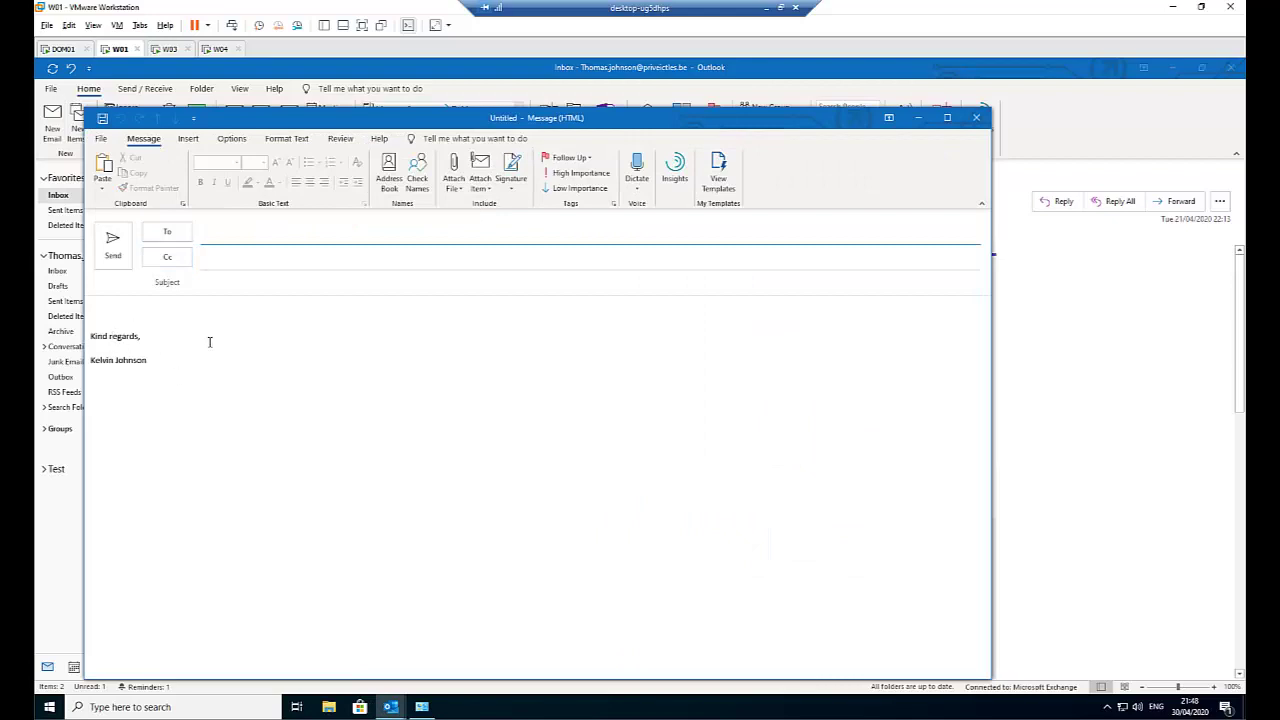
left_click(976, 118)
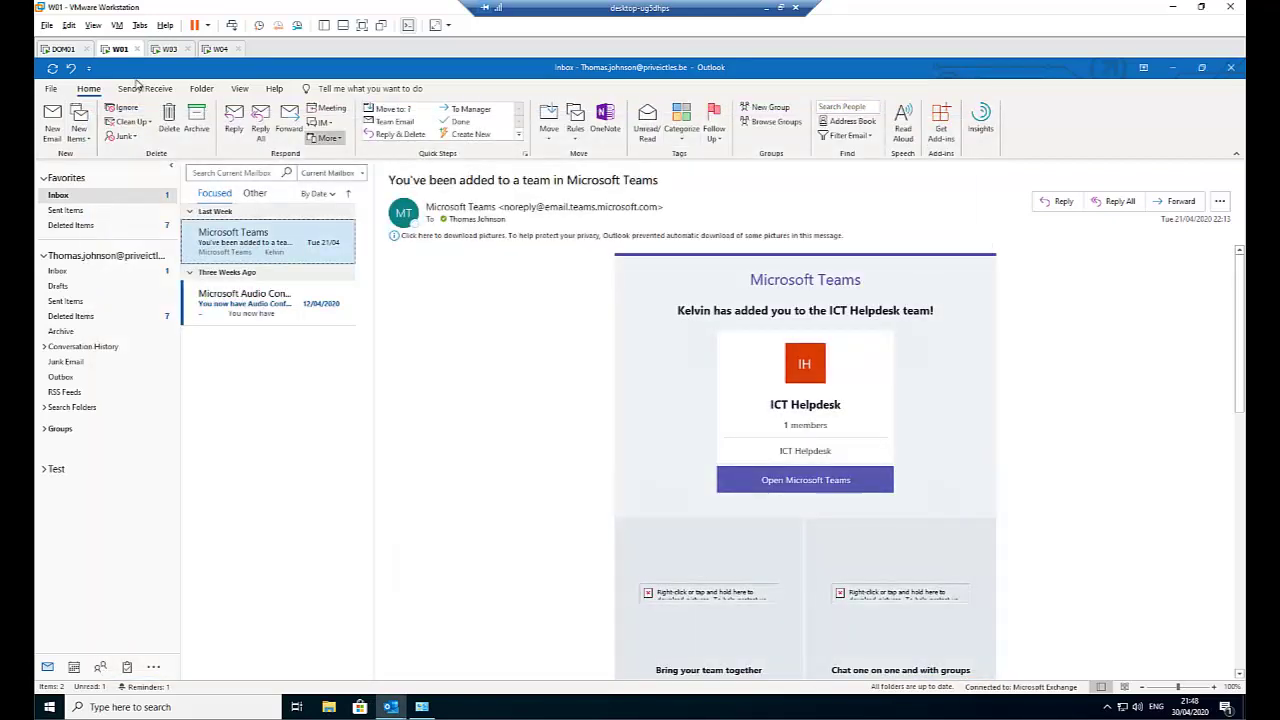
left_click(50, 88)
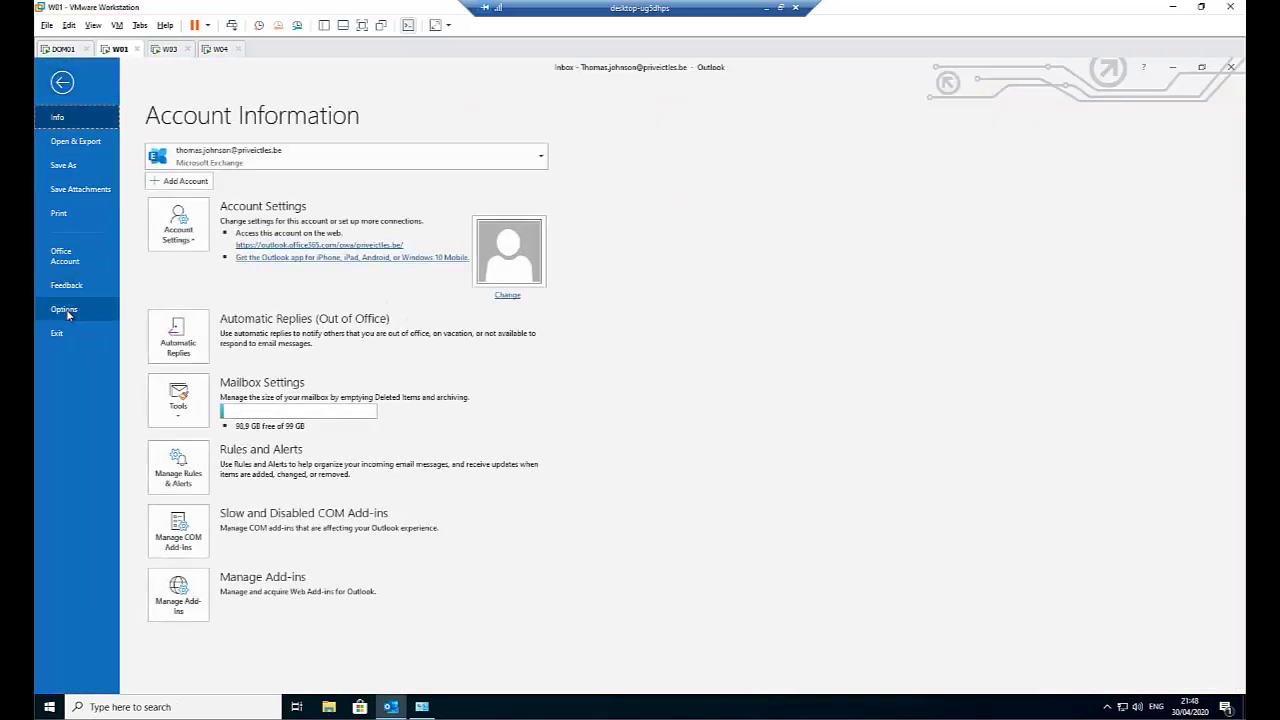
Add a 'Helpdesk' signature reading 'Thanks,' above the sender's name, and save the options.
left_click(68, 309)
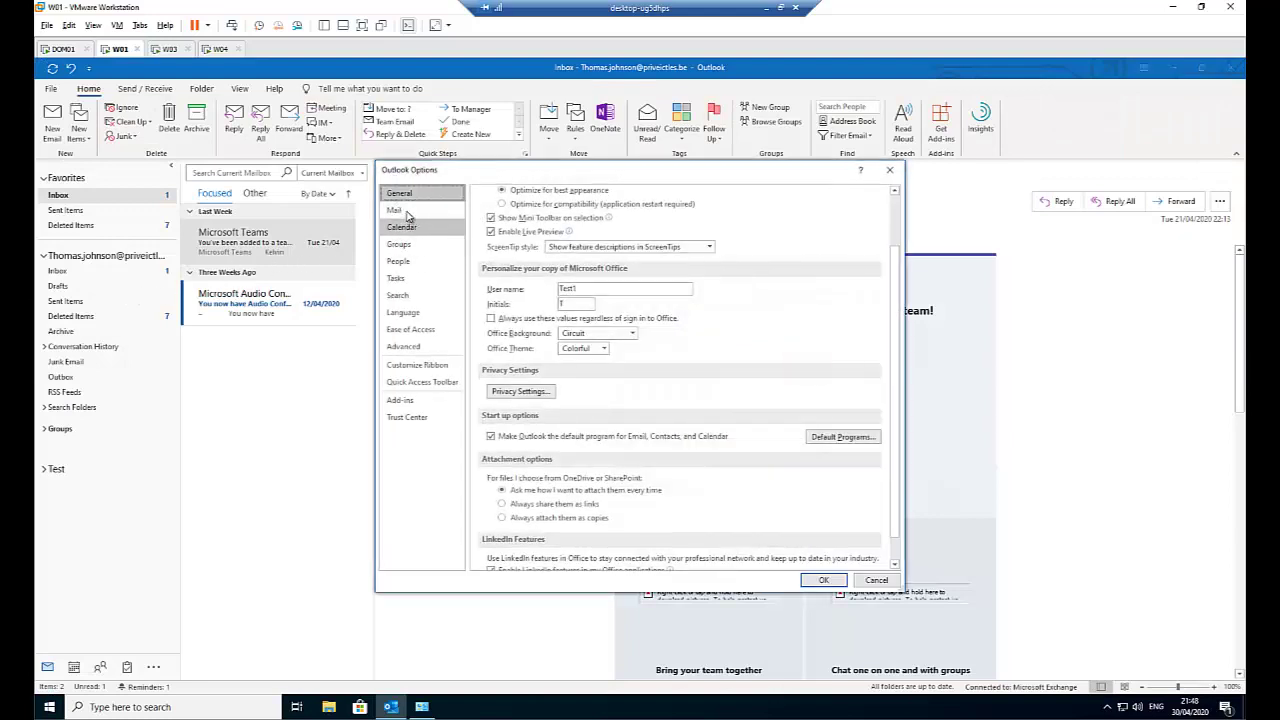
left_click(398, 211)
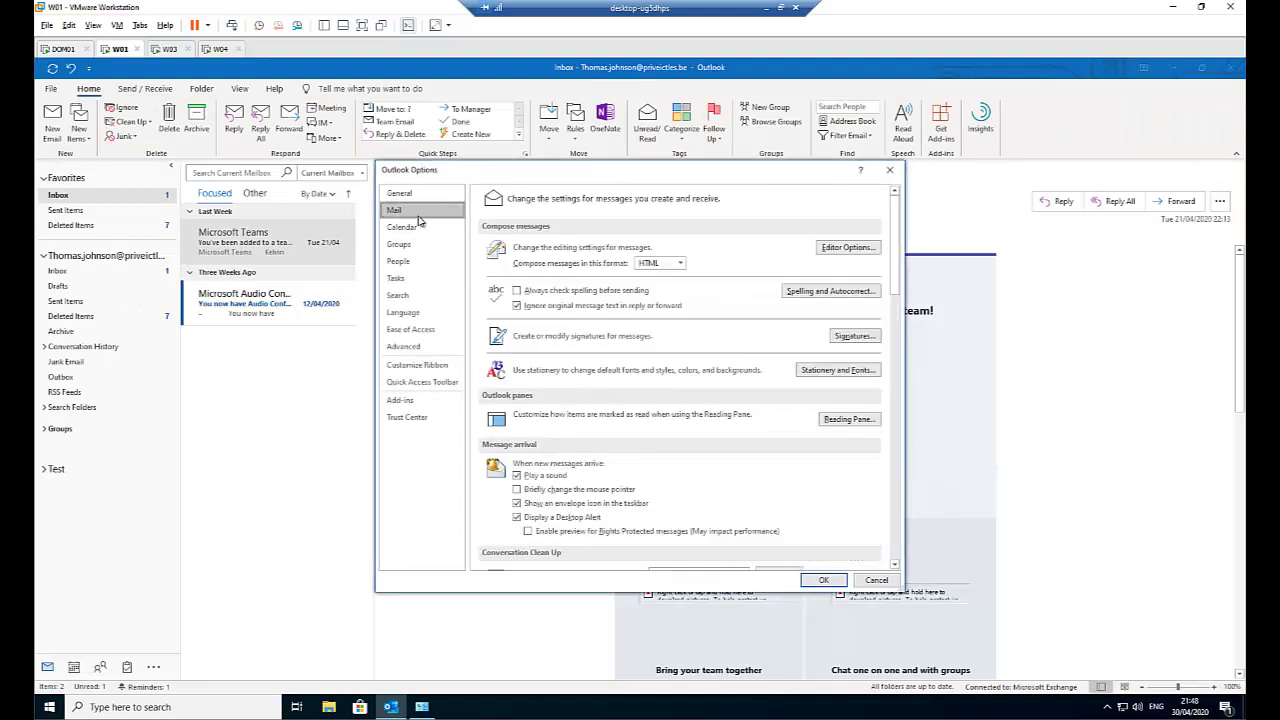
left_click(855, 337)
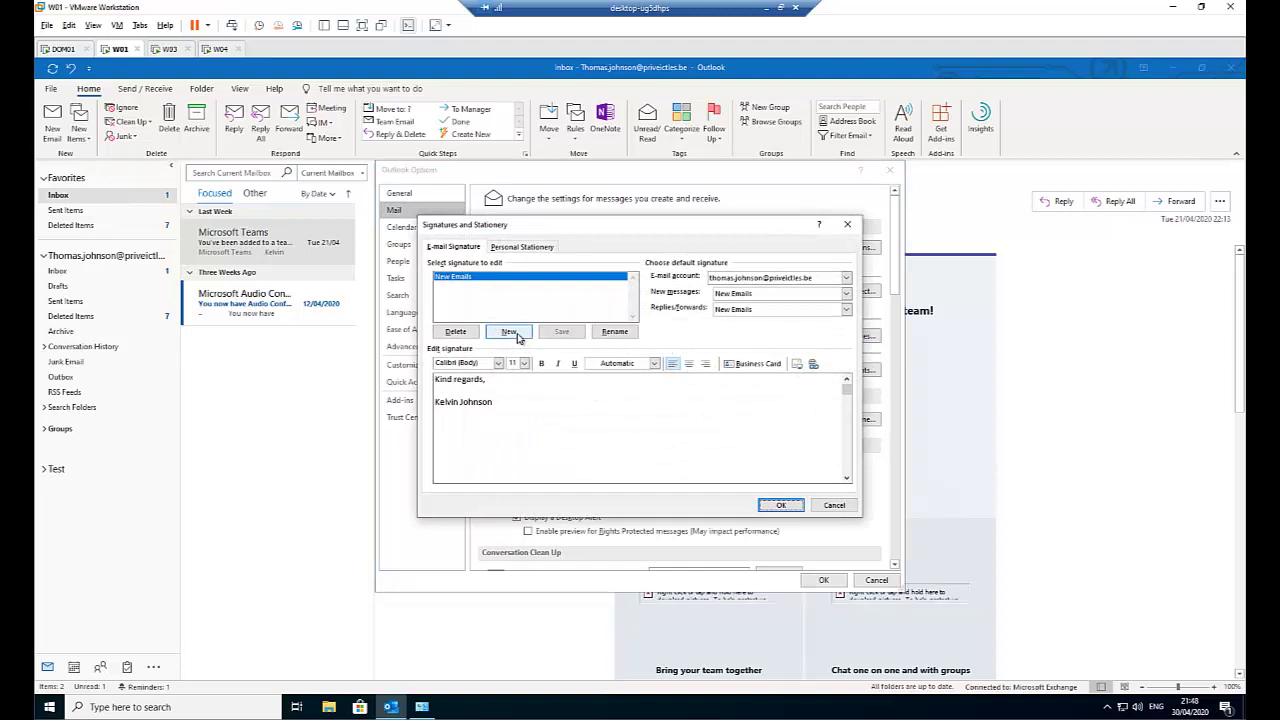
left_click(509, 331)
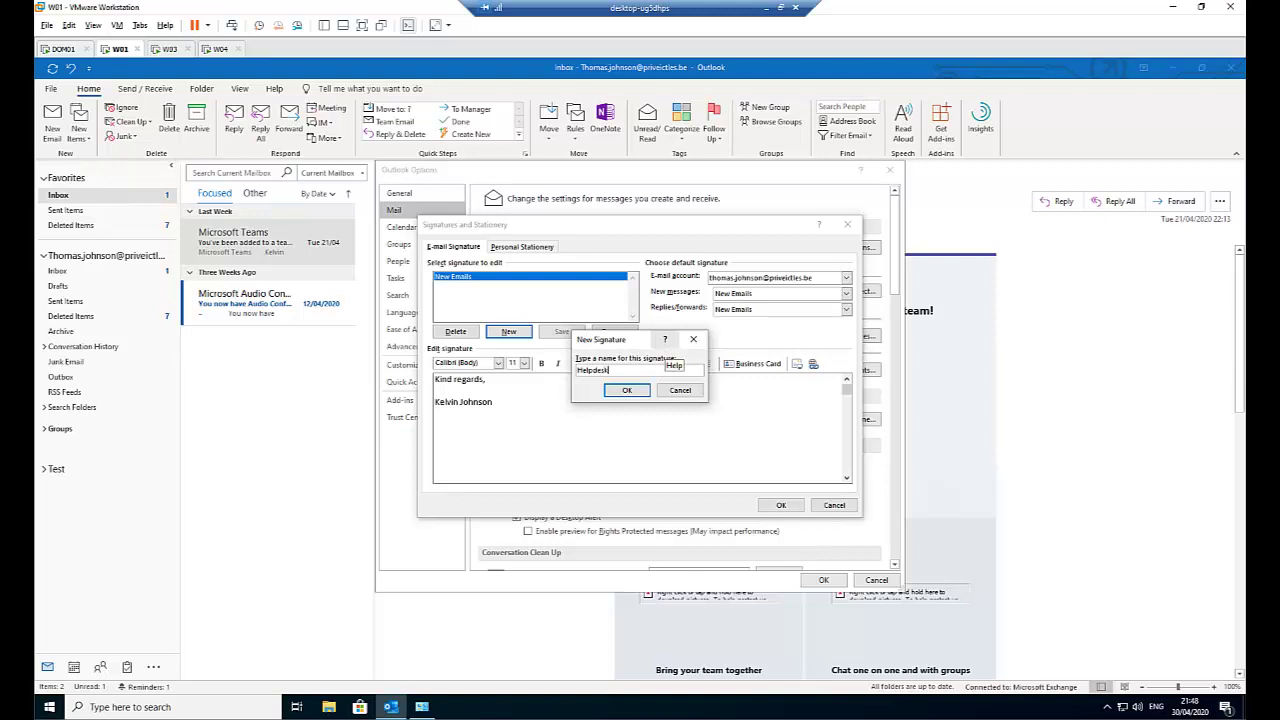
left_click(640, 390)
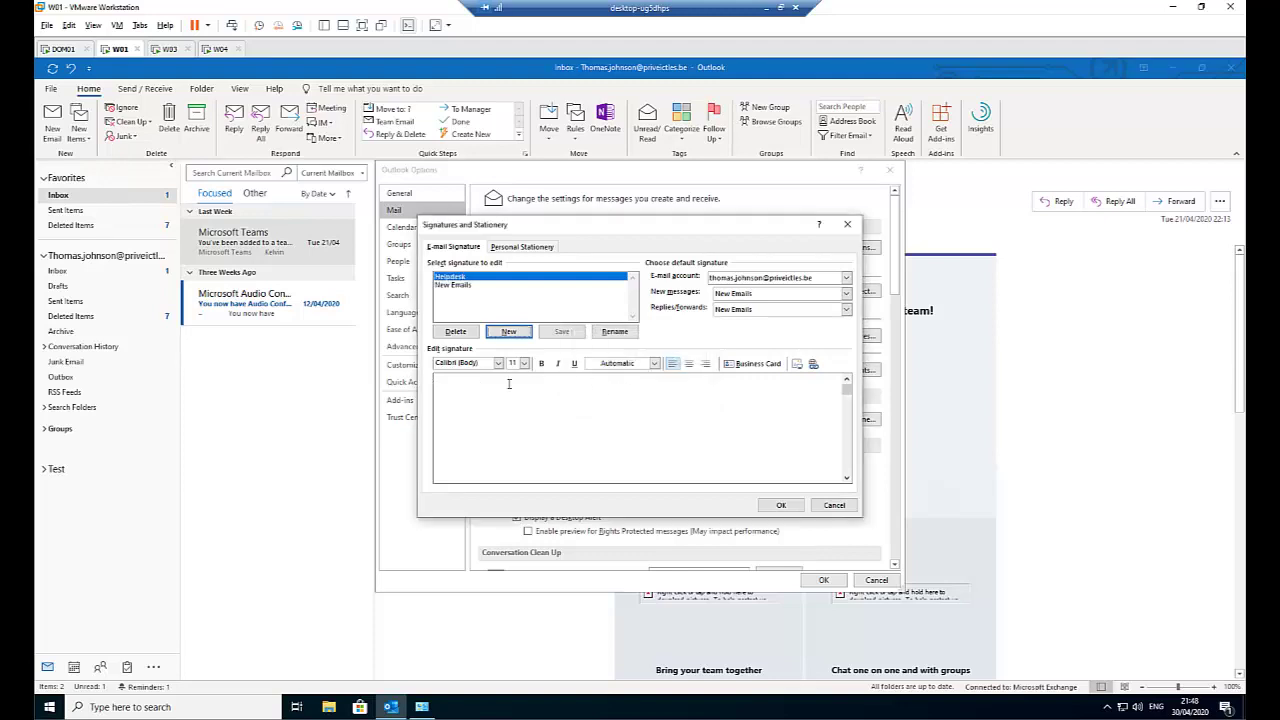
left_click(555, 386)
type("Thanks,  ")
type("Kelvin")
type(" Johnson")
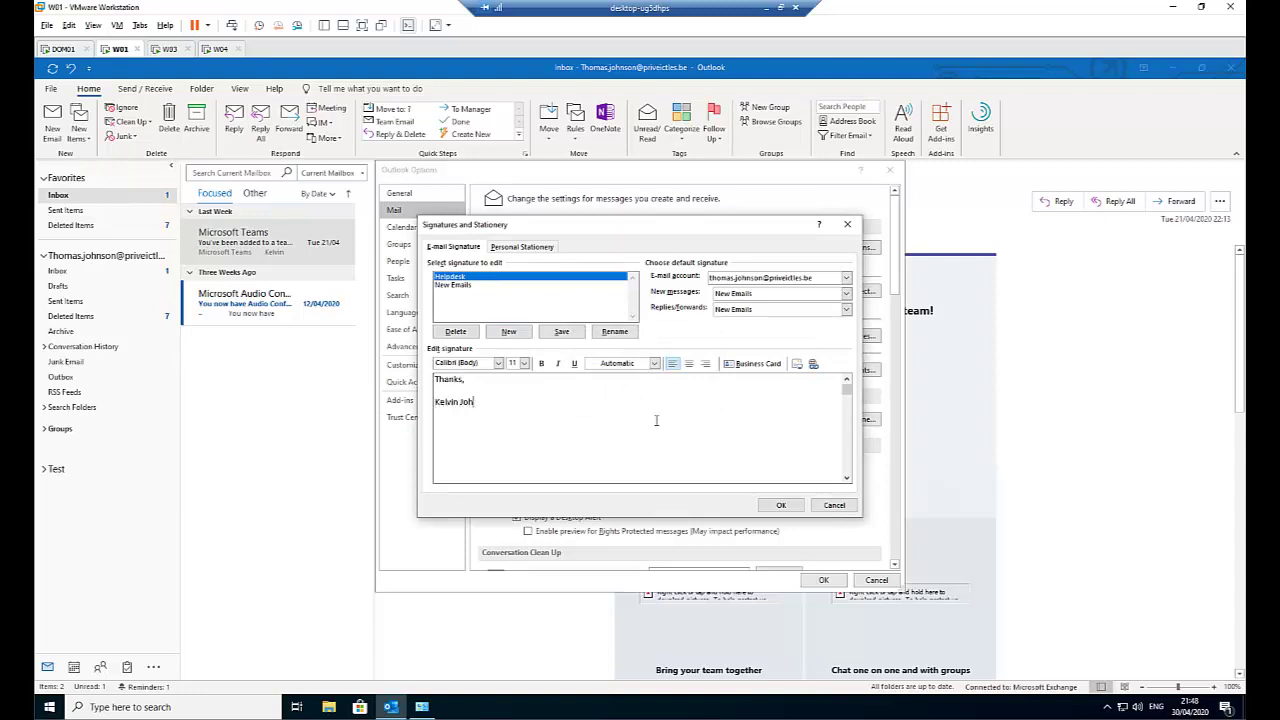
left_click(772, 507)
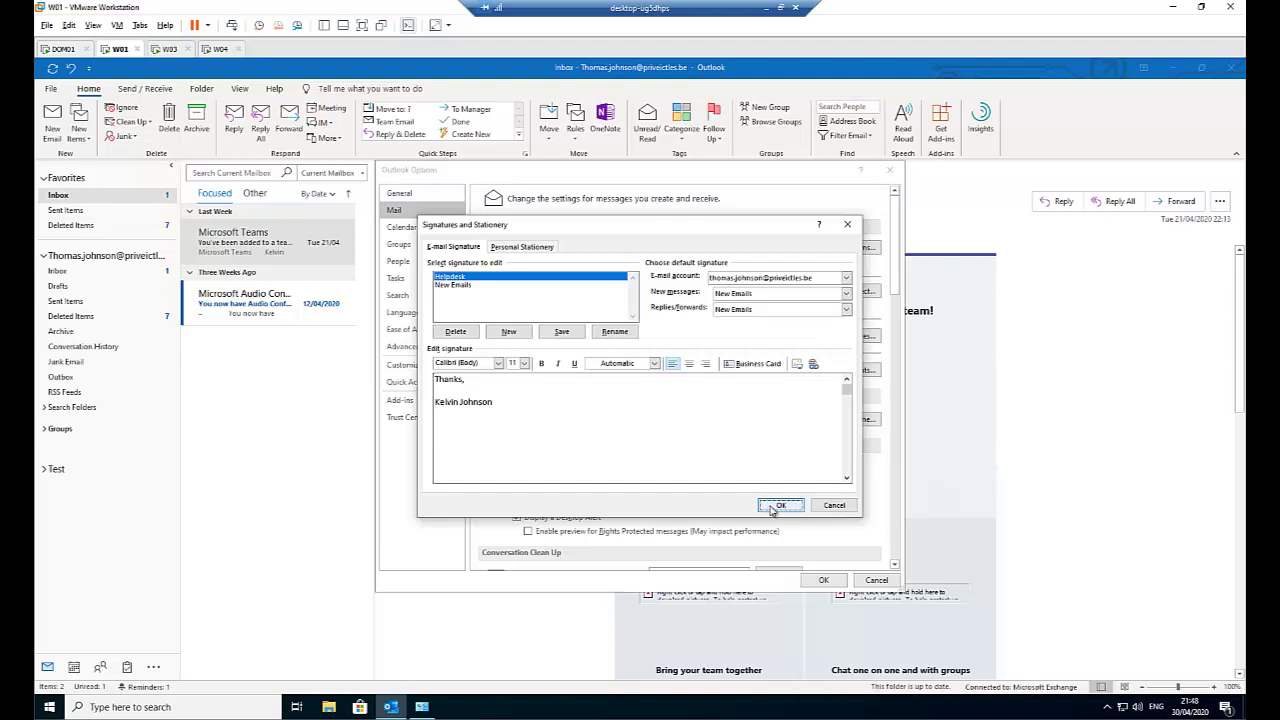
left_click(822, 580)
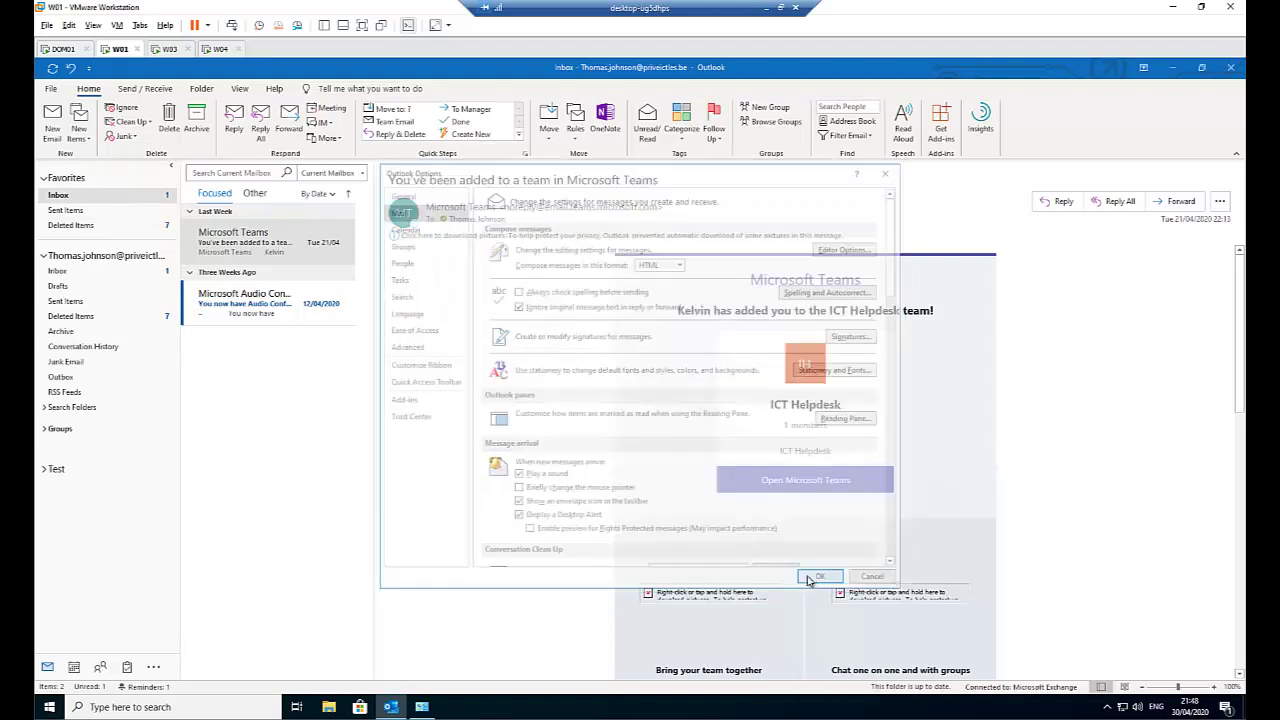
In a new email, swap the default signature for Helpdesk via Insert > Signature.
left_click(55, 125)
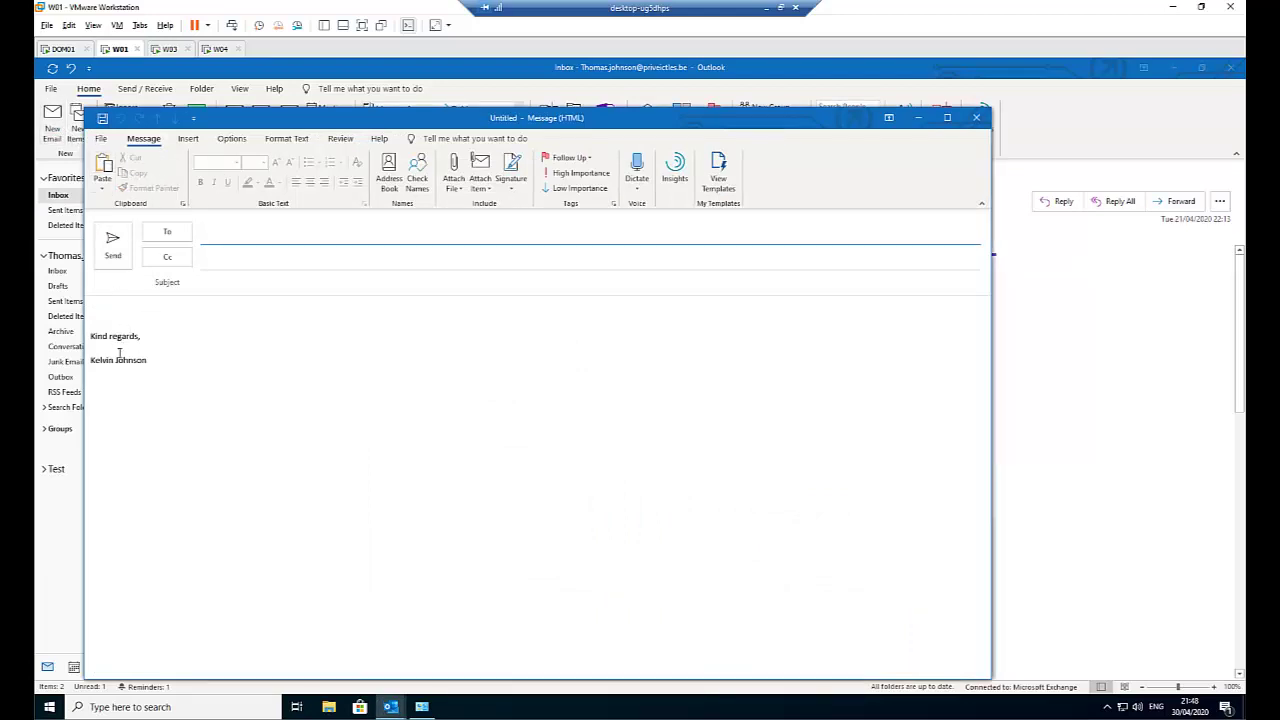
left_click(190, 141)
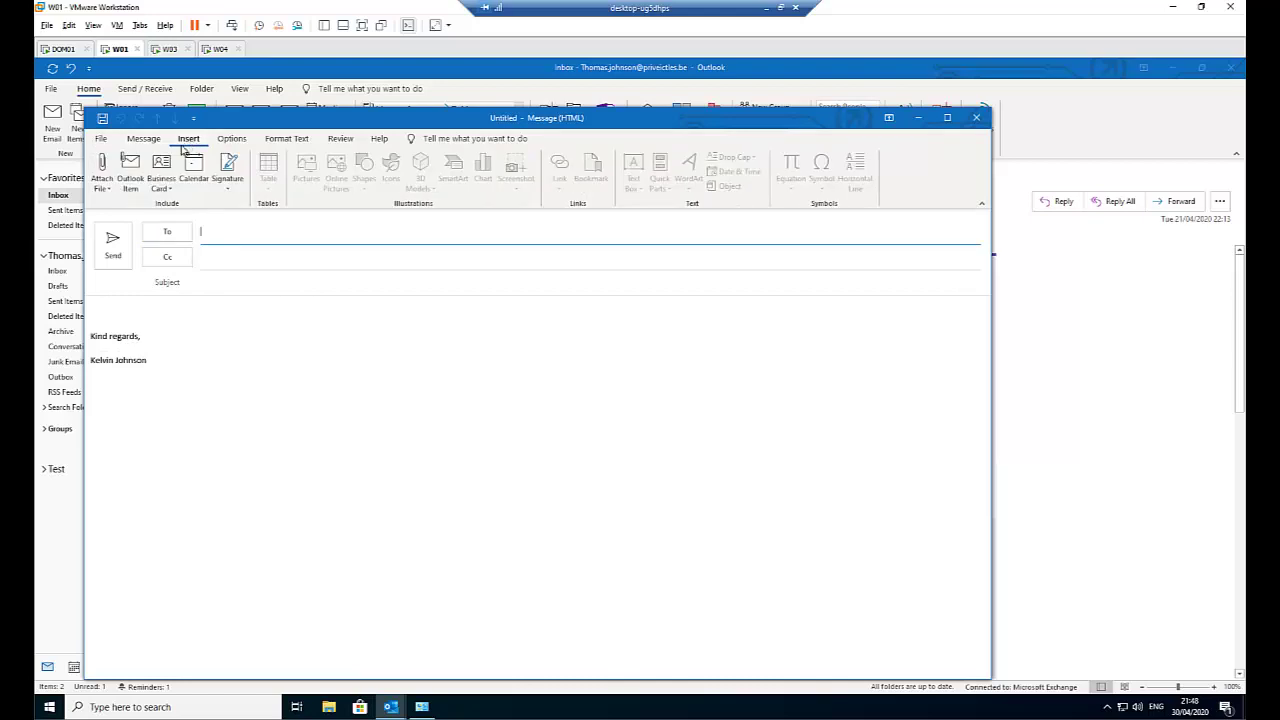
left_click(227, 186)
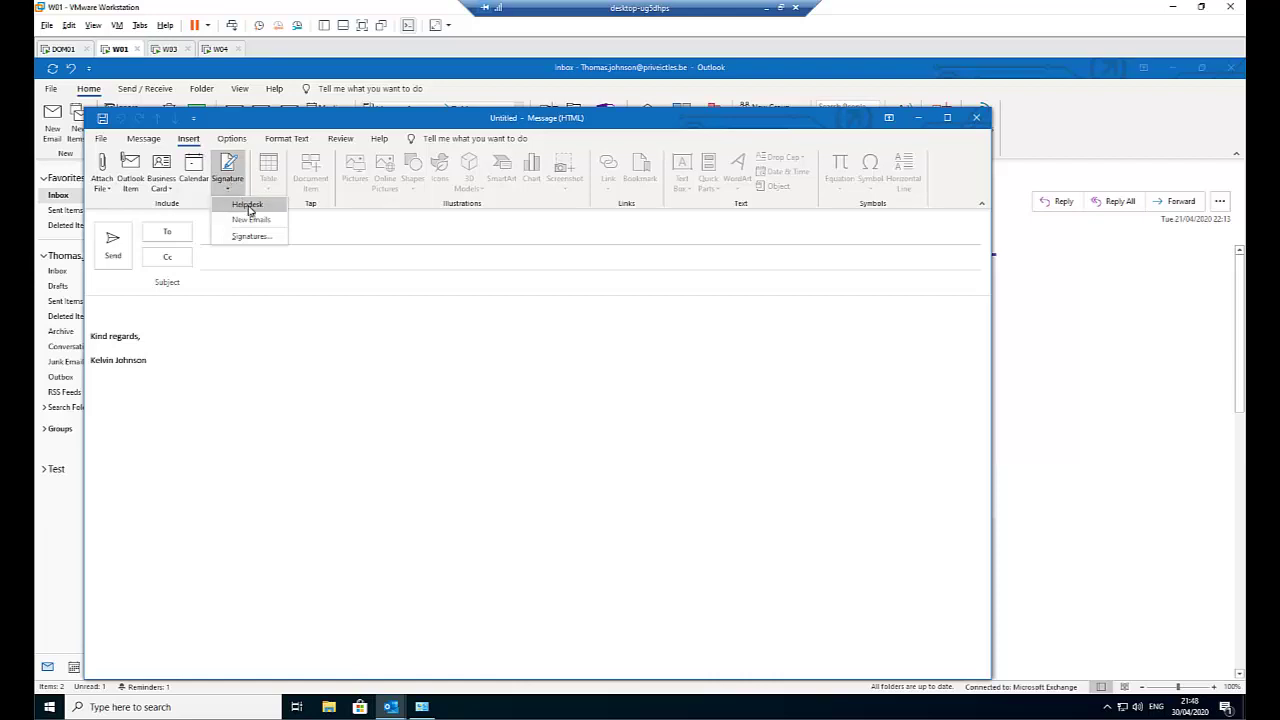
left_click(246, 207)
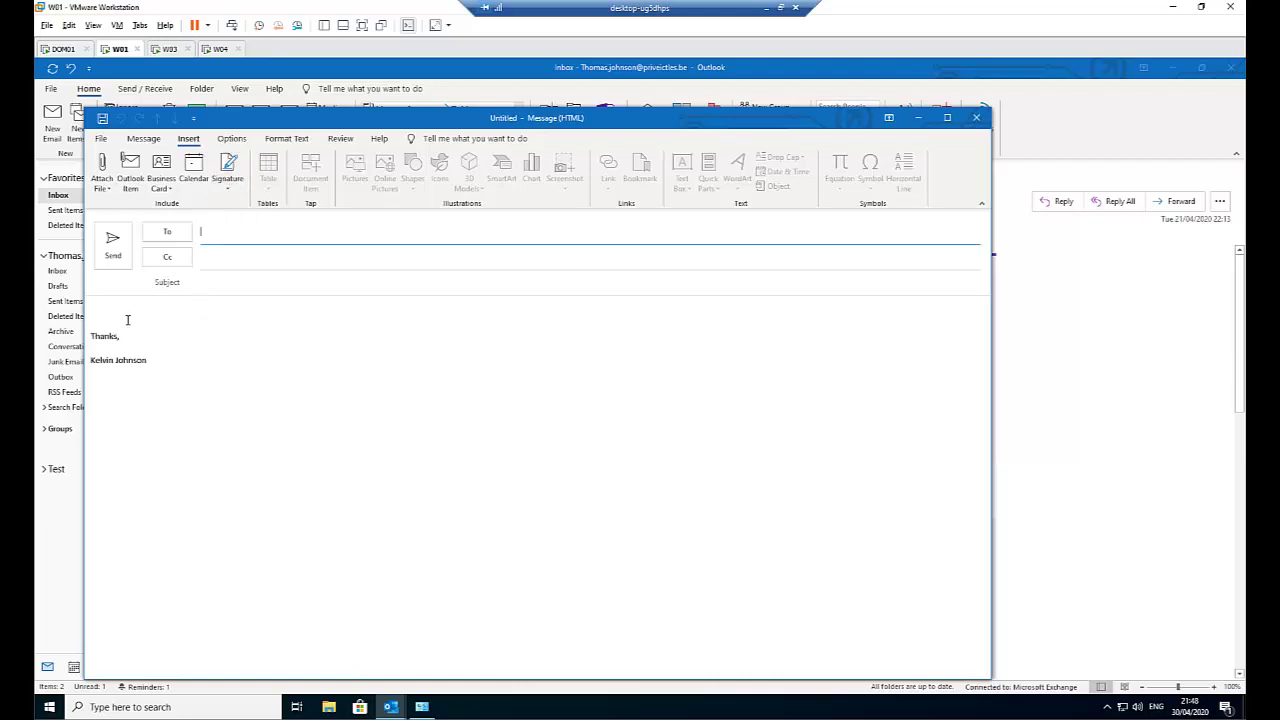